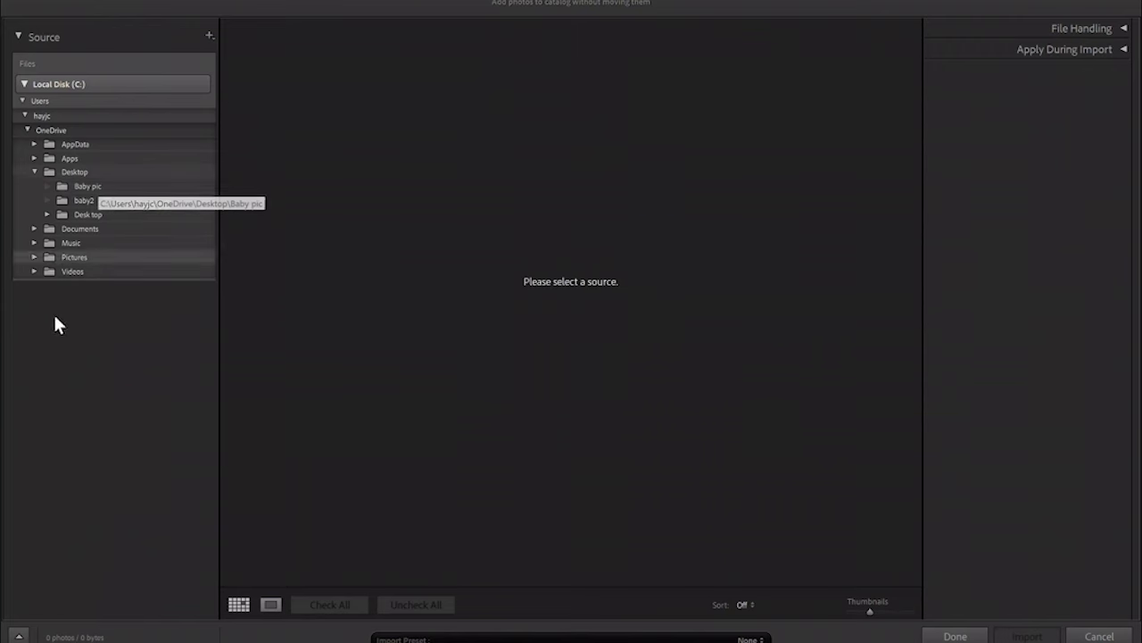
Choose the Baby pic folder inside the OneDrive Desktop folder as the import source
click(88, 188)
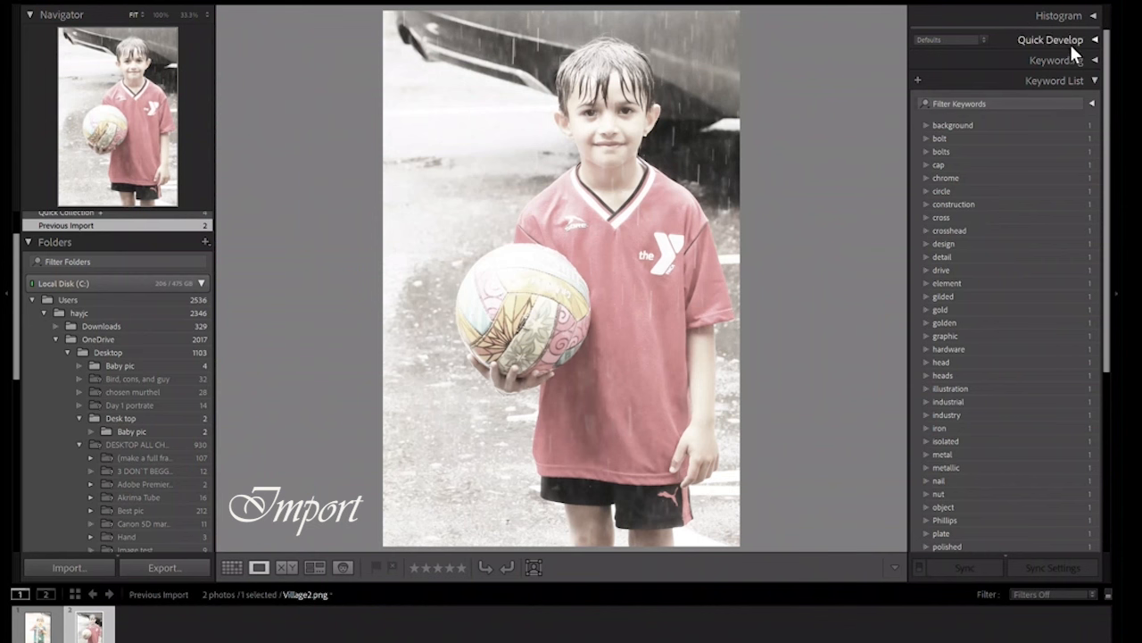
Expand the Quick Develop settings and switch the selected photo to the Develop module
click(1093, 38)
click(1093, 38)
click(1092, 38)
key(alt+l)
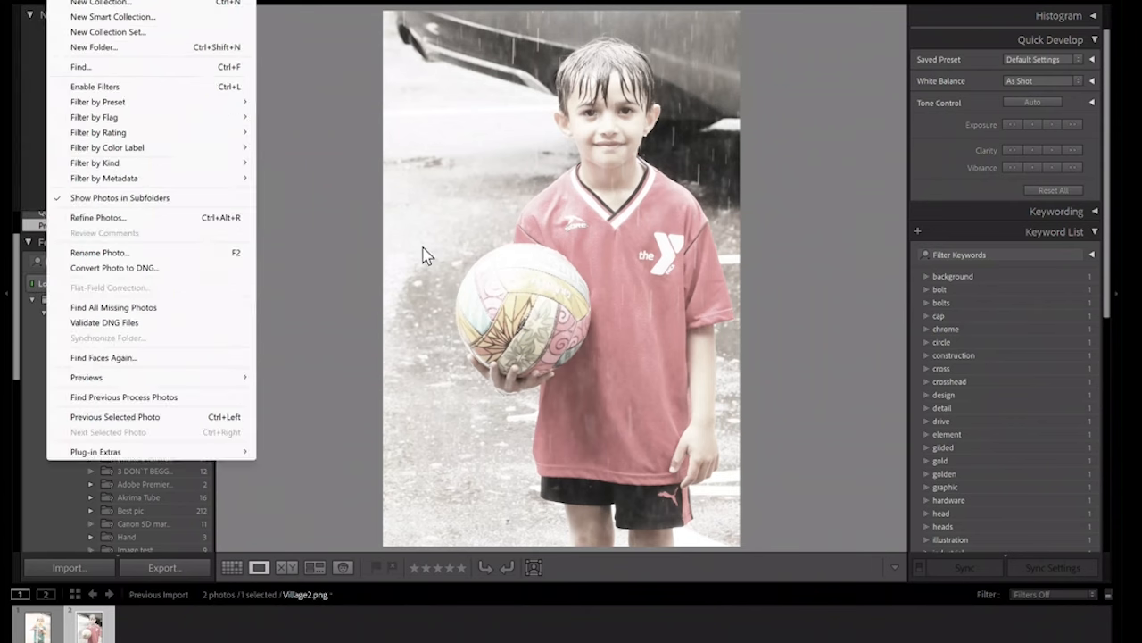
double_click(631, 214)
double_click(389, 121)
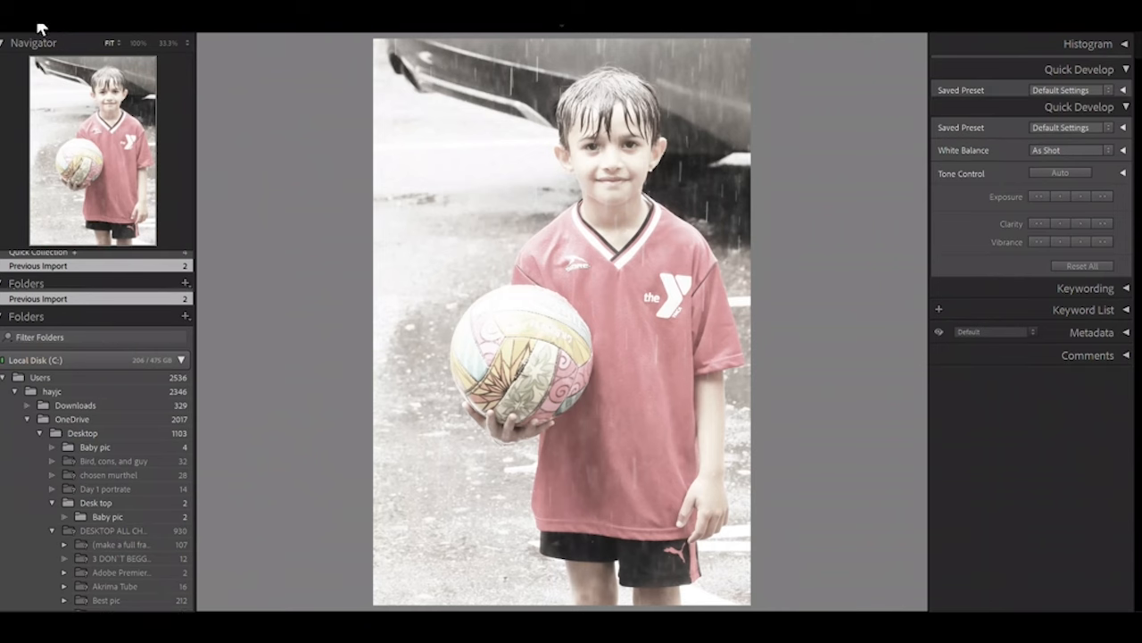
mouse_move(28, 22)
click(850, 53)
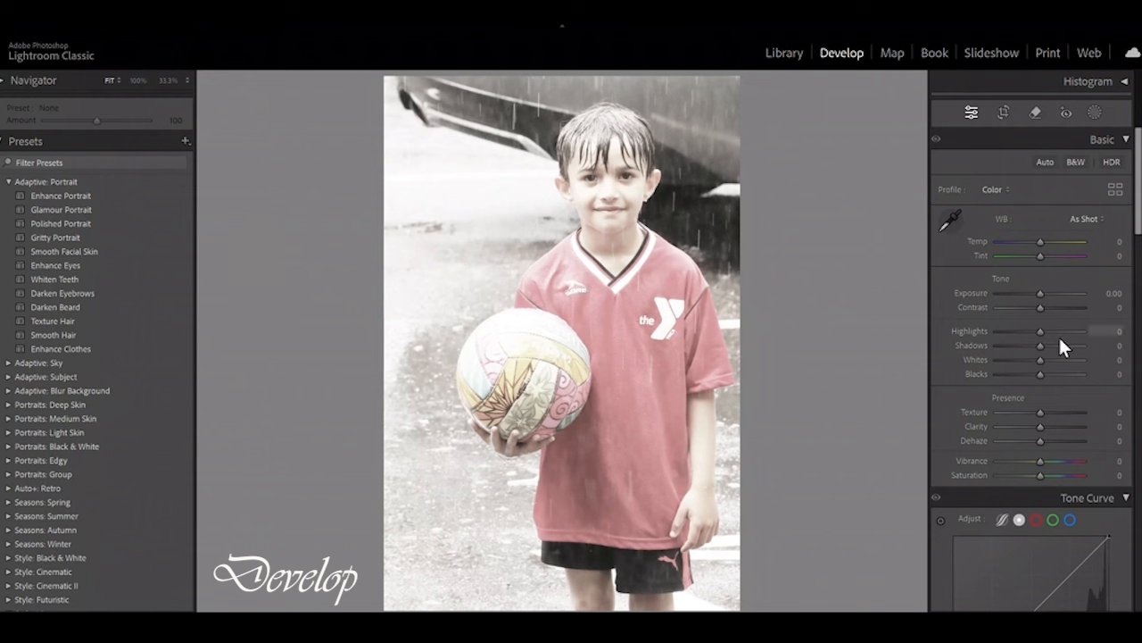
Set the photo's Whites to -20 in the Basic adjustments
click(1119, 360)
text(-15)
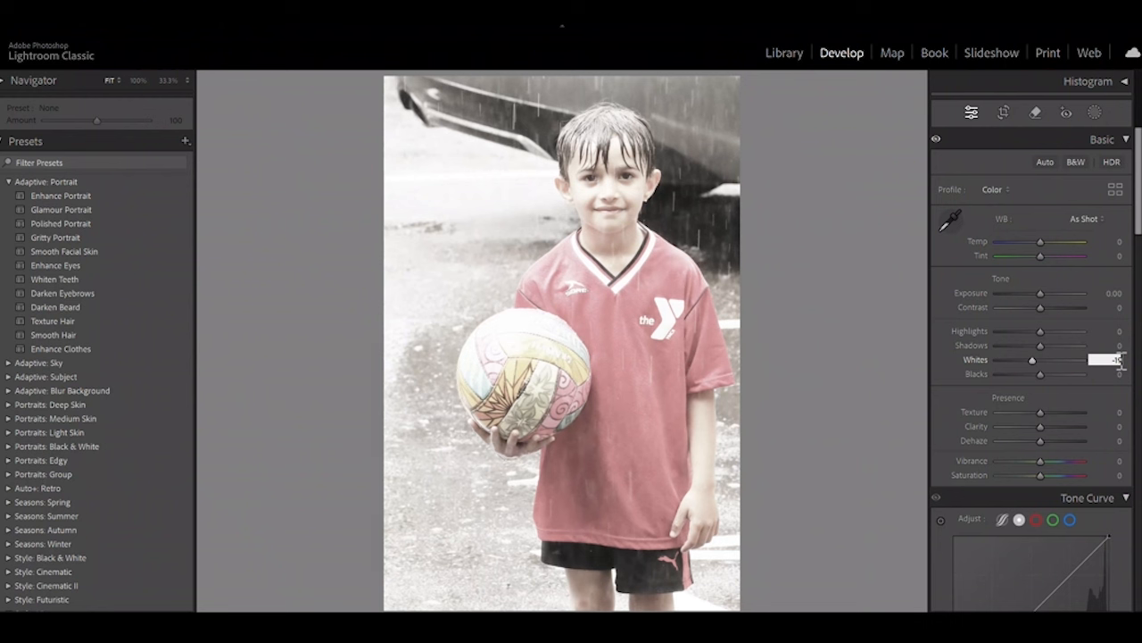
key(BackSpace)
text(9)
mouse_move(1032, 357)
mouse_down()
mouse_move(982, 358)
mouse_move(1043, 362)
mouse_move(1031, 360)
mouse_up()
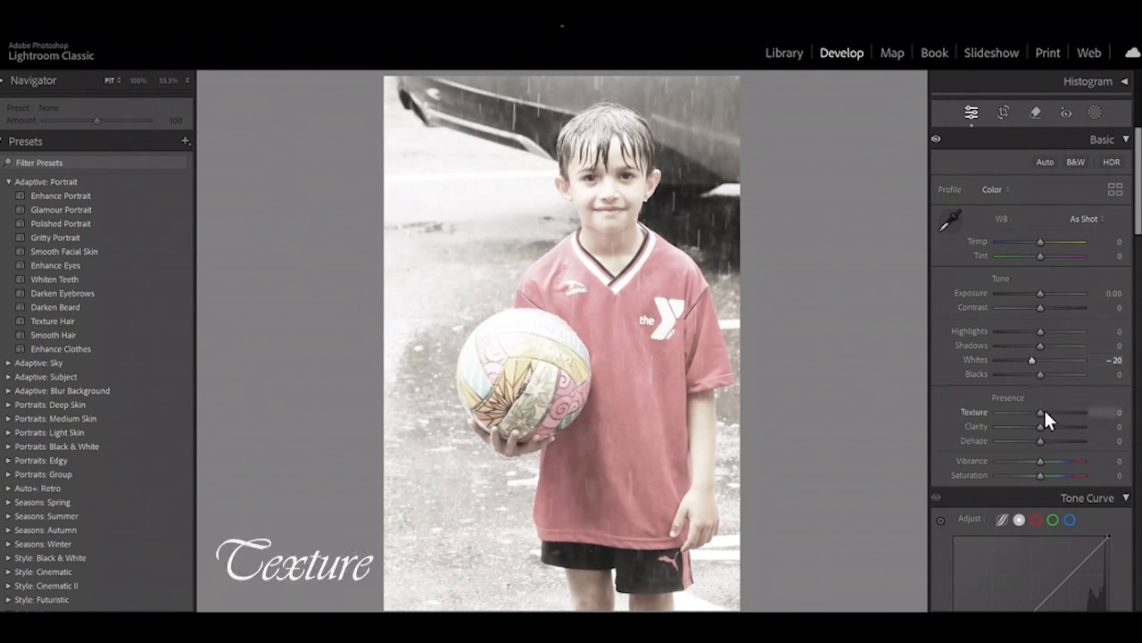
Raise the photo's Presence settings: Texture +56, Clarity +55, Dehaze +21, Vibrance +31 and Saturation +63
drag(1040, 410, 1063, 414)
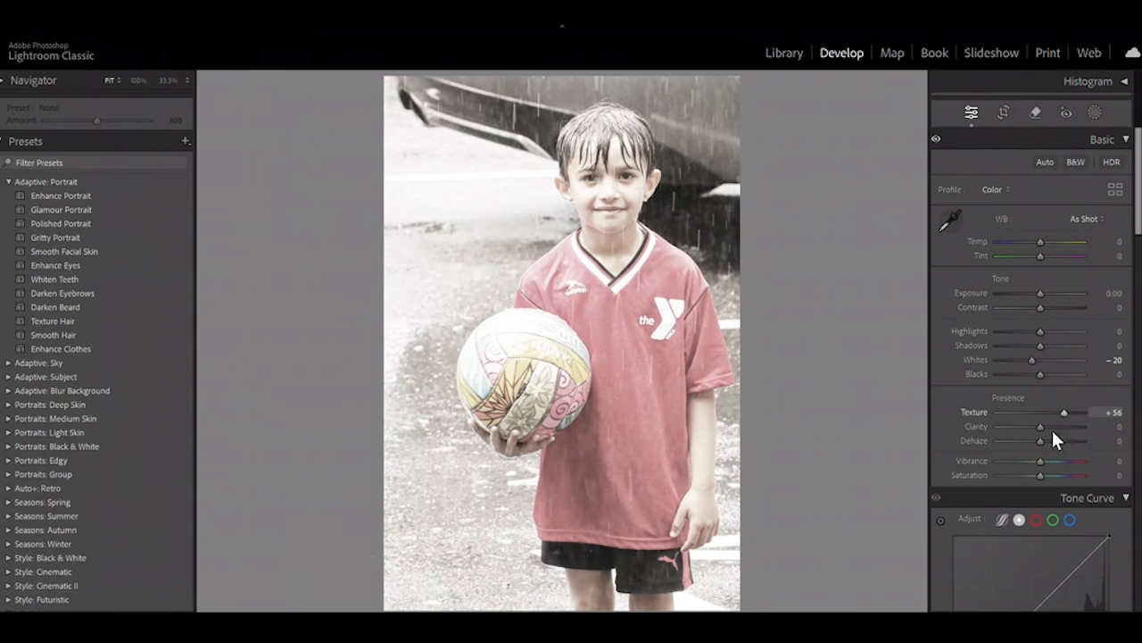
drag(1039, 426, 1069, 475)
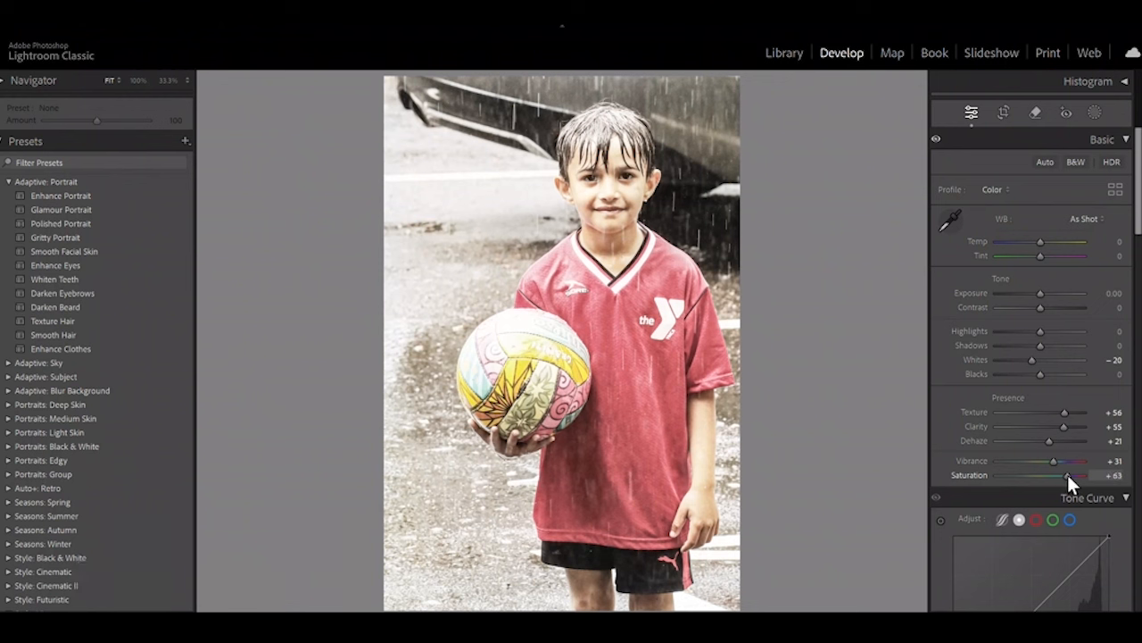
Sharpen the photo with Amount 87, Radius 1.8 and Detail 82
scroll(1031, 375, down, 10)
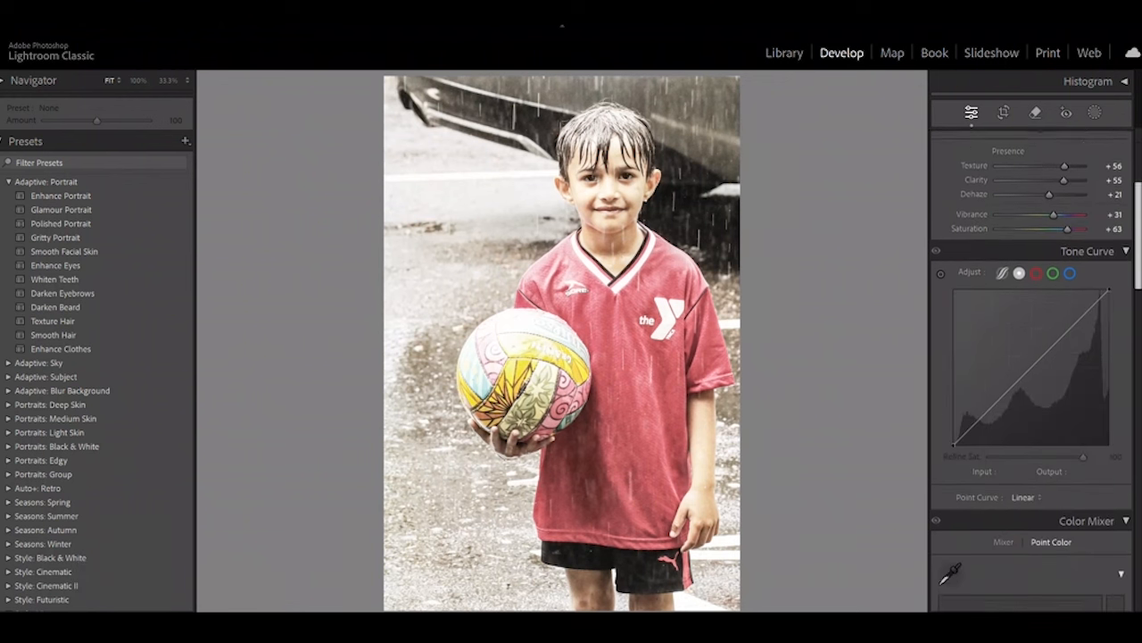
scroll(1031, 375, down, 5)
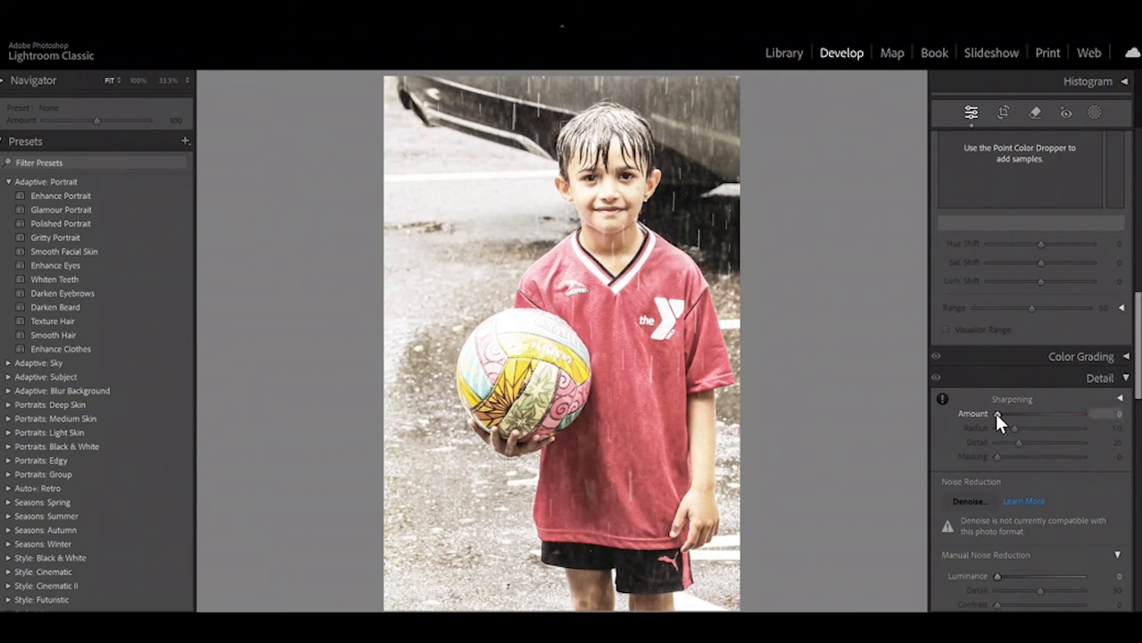
drag(996, 413, 1063, 453)
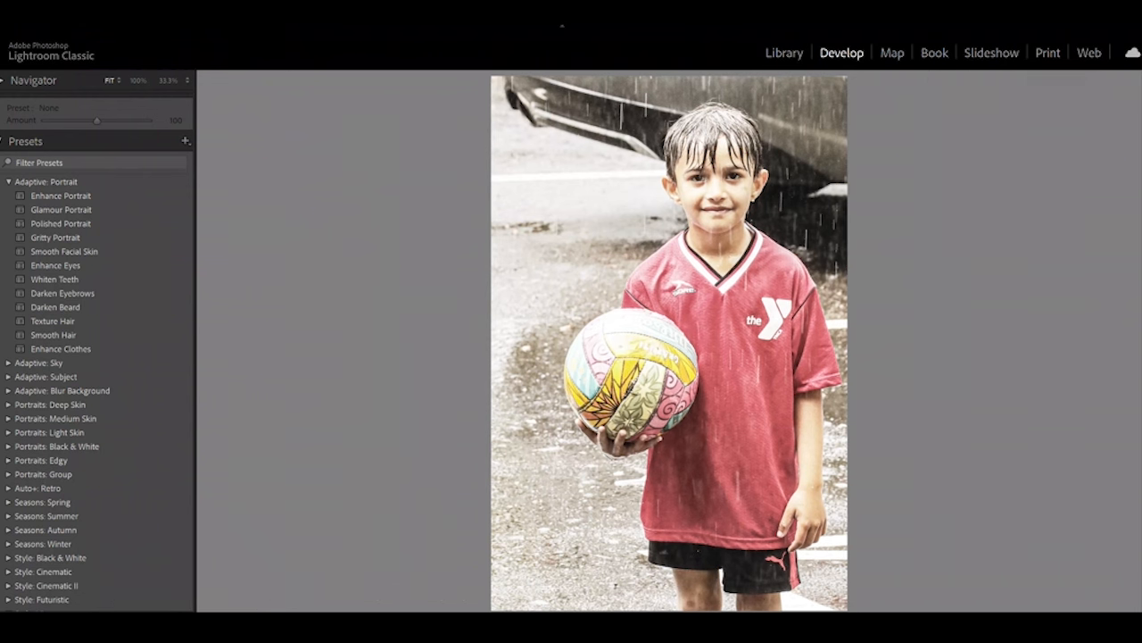
Apply manual noise reduction with Luminance 55, Detail 77 and Contrast 18, plus Color 47 and Smoothness 59
scroll(1140, 393, down, 3)
mouse_move(1141, 395)
mouse_down()
mouse_move(1141, 434)
mouse_move(1139, 401)
mouse_up()
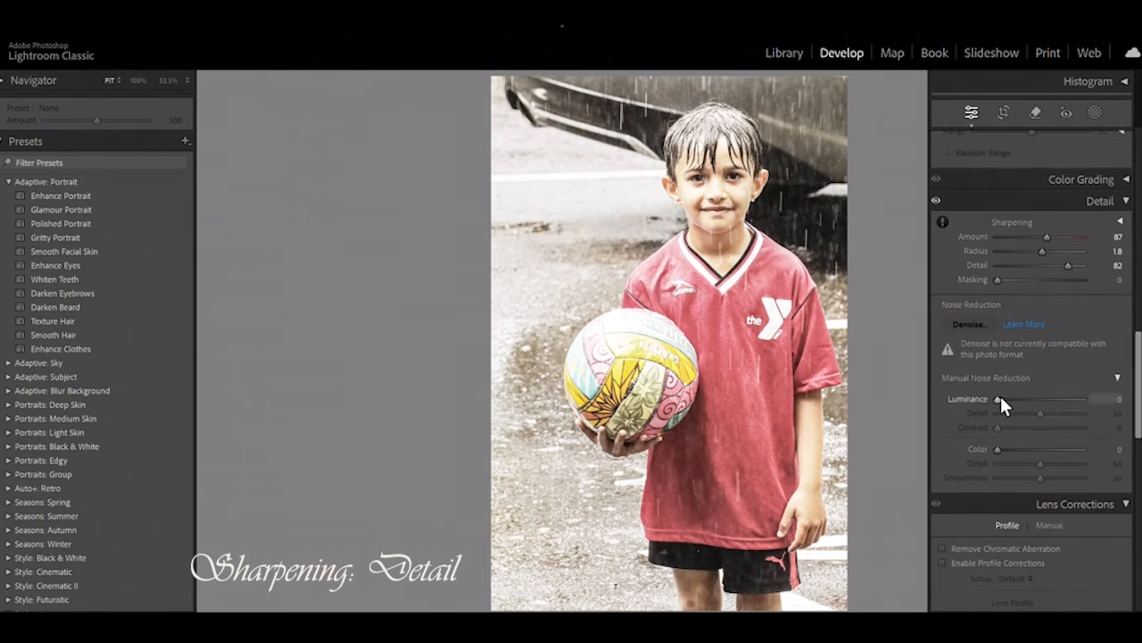
drag(999, 398, 1057, 410)
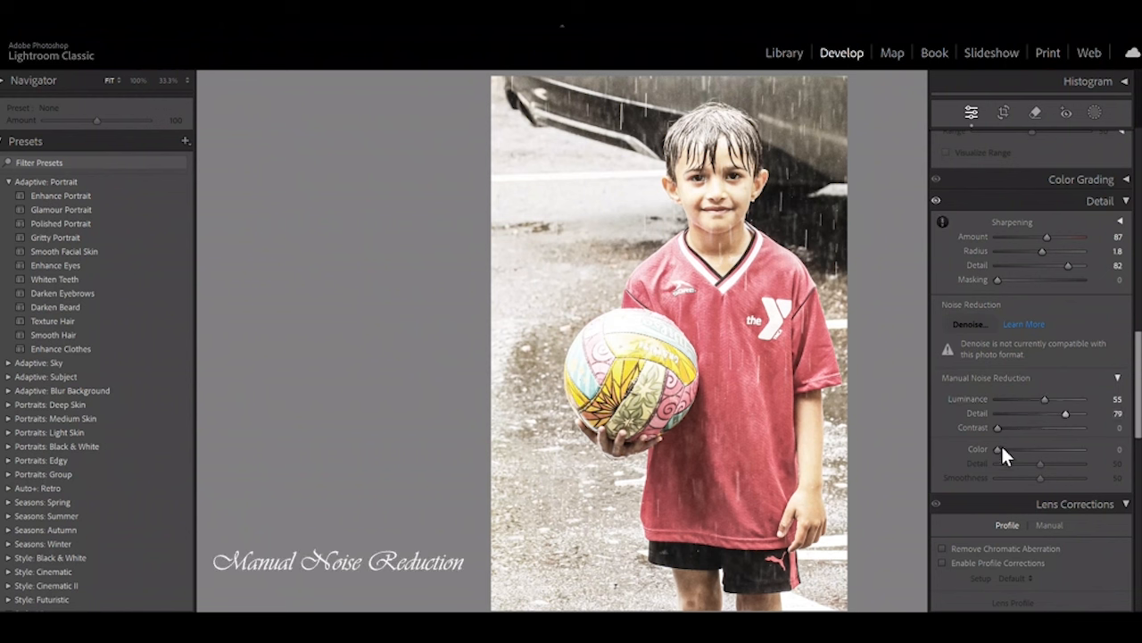
drag(996, 428, 1008, 430)
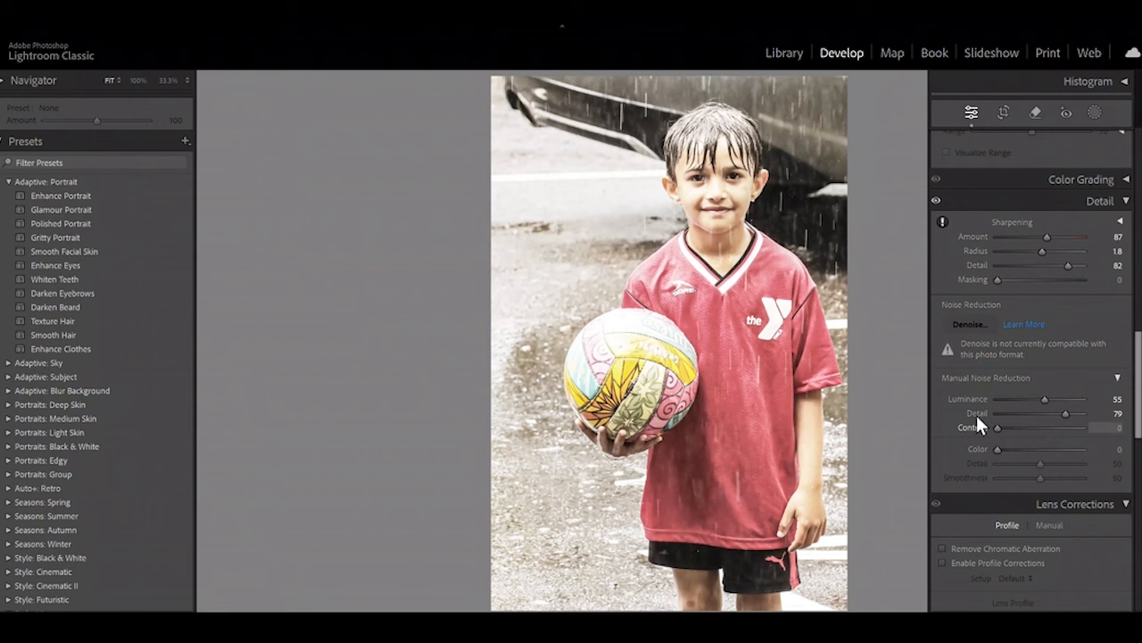
double_click(973, 426)
drag(1023, 428, 1016, 428)
mouse_move(1065, 413)
mouse_down()
mouse_move(984, 416)
mouse_move(1084, 415)
mouse_move(1061, 414)
mouse_up()
drag(997, 448, 1038, 447)
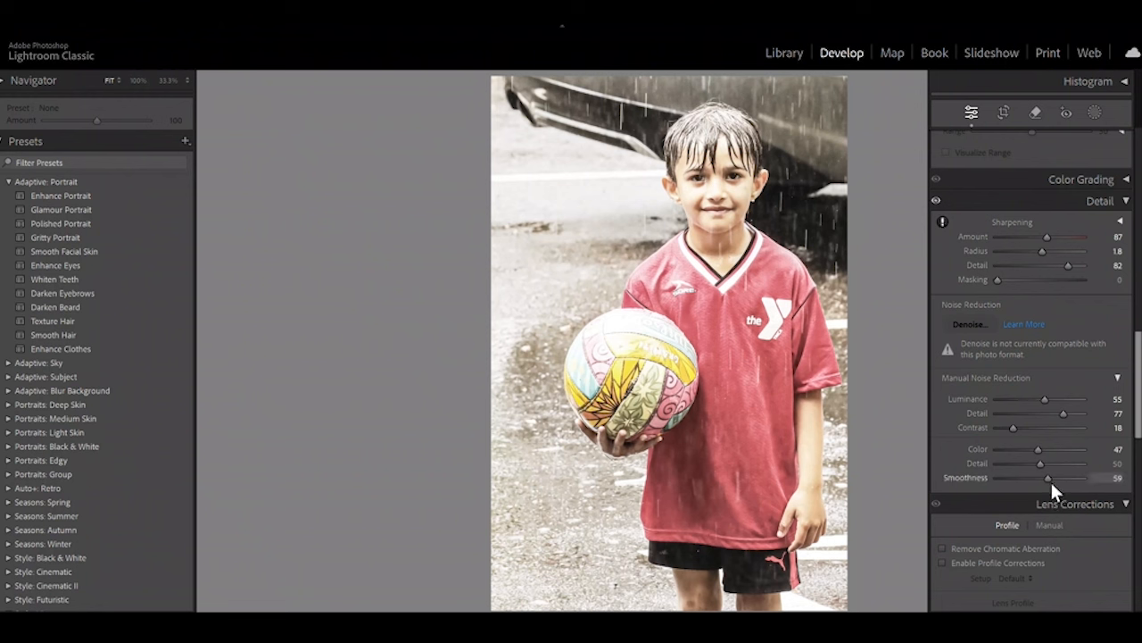
Apply Lens Blur to the photo and increase the blur amount
drag(1139, 428, 1140, 568)
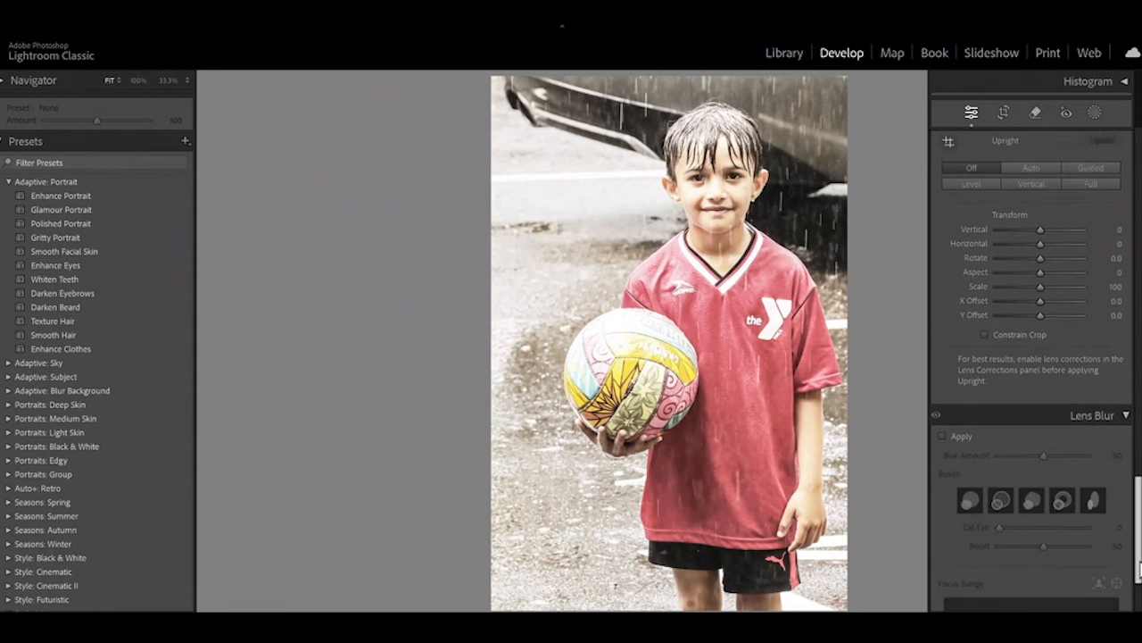
click(941, 434)
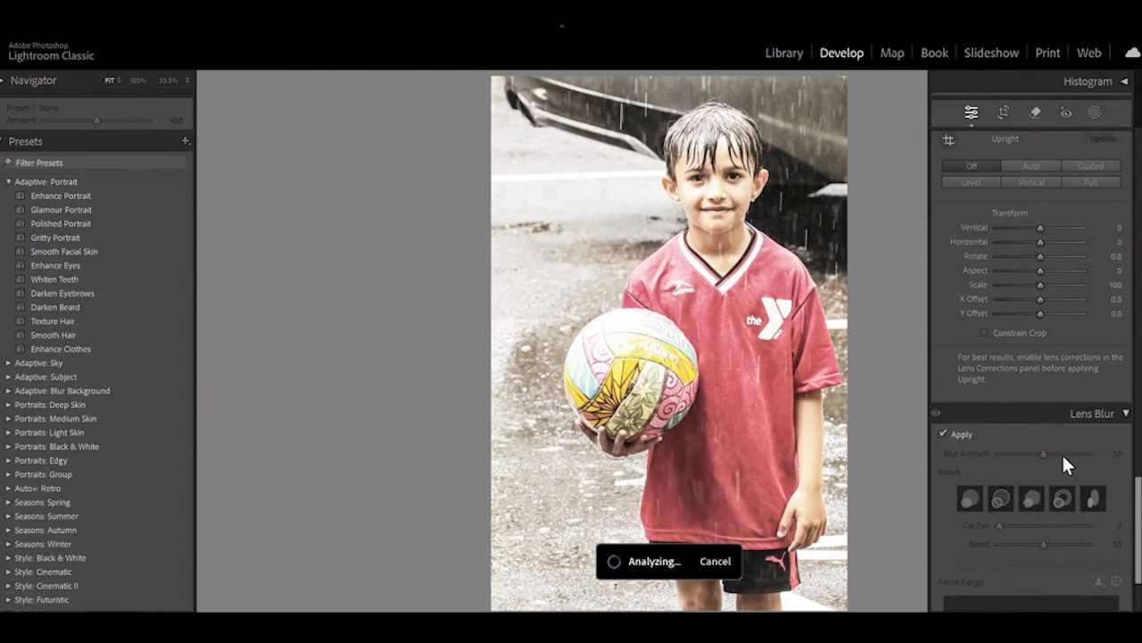
drag(1063, 452, 1065, 456)
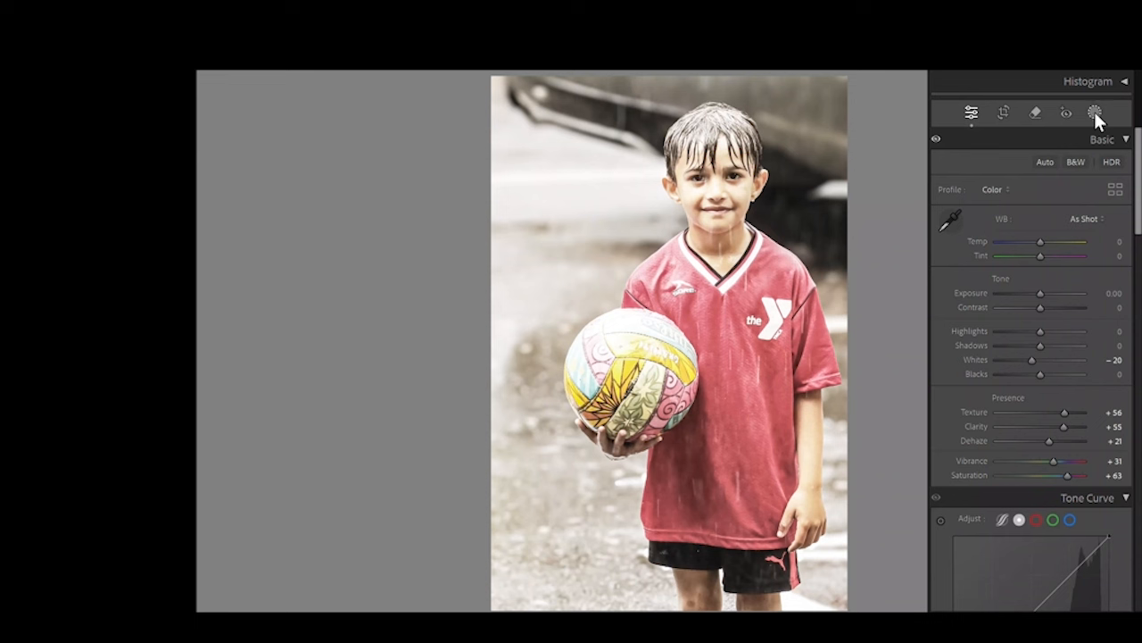
Create a Select Background mask and lower its Exposure to -1.15
click(1094, 113)
click(1091, 174)
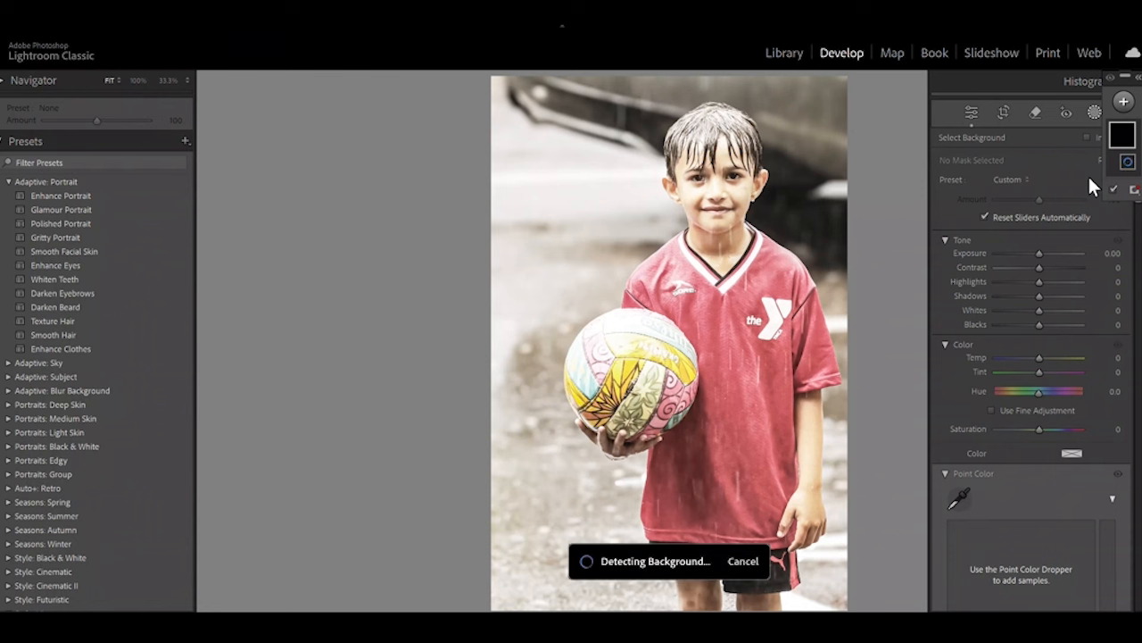
mouse_move(1038, 253)
mouse_down()
mouse_move(1072, 254)
mouse_move(1006, 254)
mouse_move(1029, 253)
mouse_up()
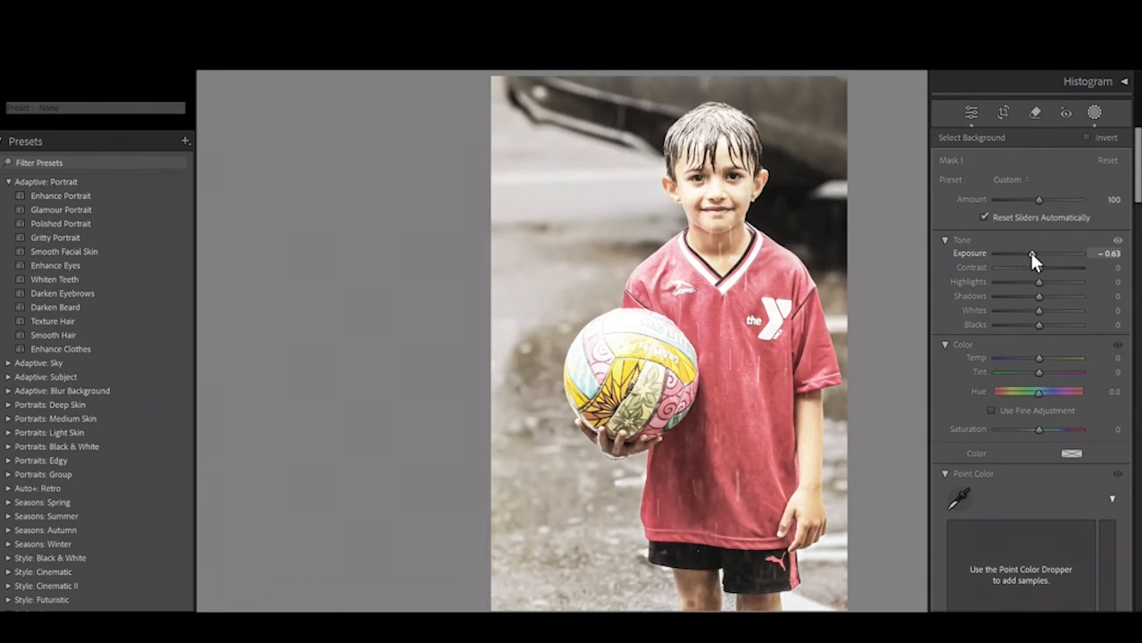
click(1027, 254)
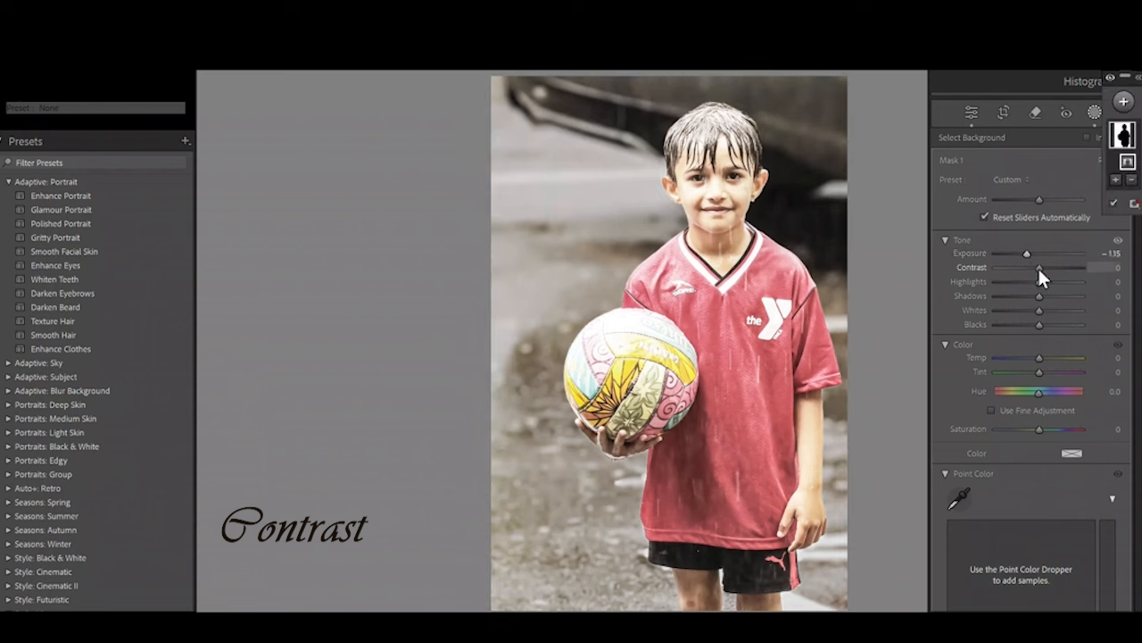
Set the background mask's tone to Contrast 7, Highlights -29, Shadows 51 and Whites -21
mouse_move(1038, 268)
mouse_down()
mouse_move(1038, 281)
mouse_move(1027, 279)
mouse_up()
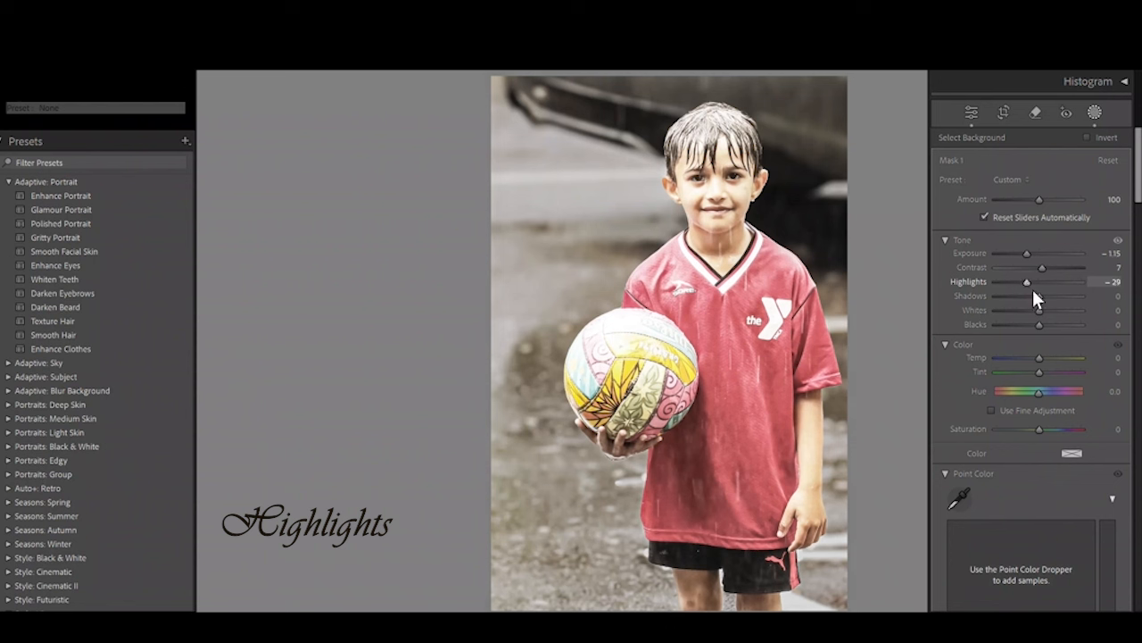
drag(1039, 295, 1054, 296)
double_click(1060, 297)
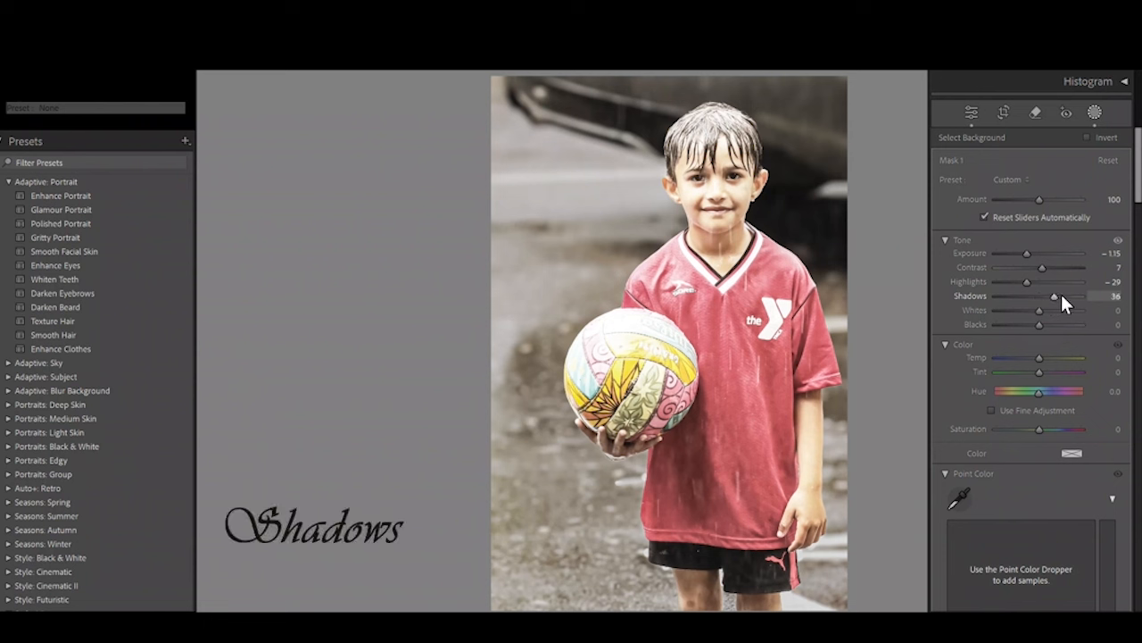
mouse_move(1041, 296)
mouse_down()
mouse_move(1063, 295)
mouse_move(1032, 312)
mouse_up()
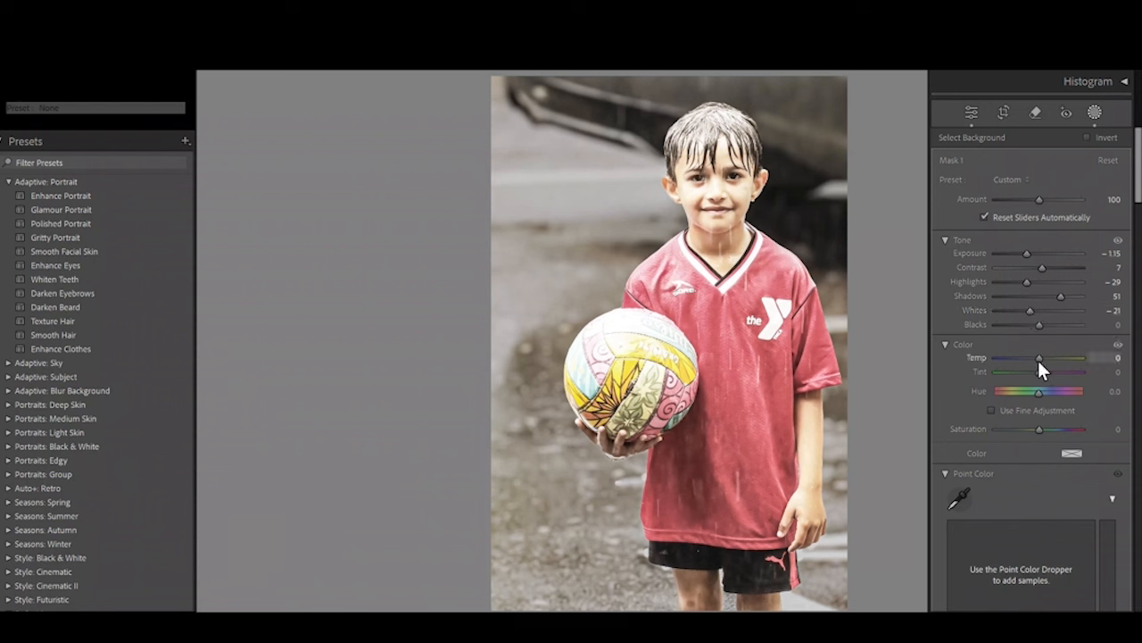
Cool the background mask with Temp -9 and Tint -6, and adjust its Saturation
mouse_move(1039, 358)
mouse_down()
mouse_move(1032, 352)
mouse_move(1036, 370)
mouse_move(1023, 373)
mouse_up()
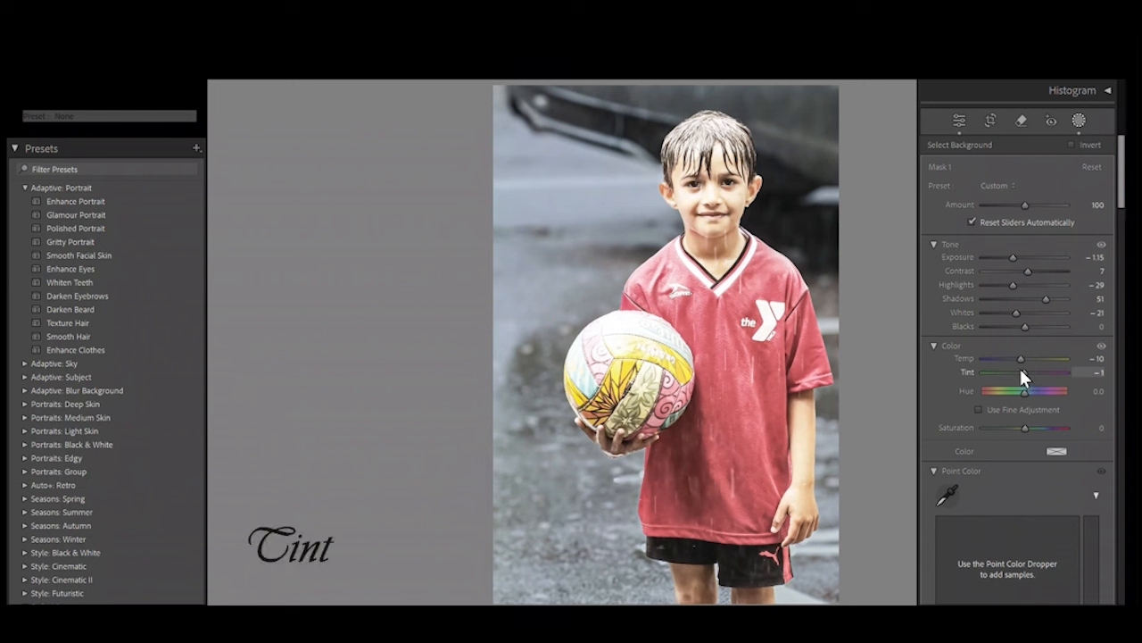
drag(1021, 369, 1022, 358)
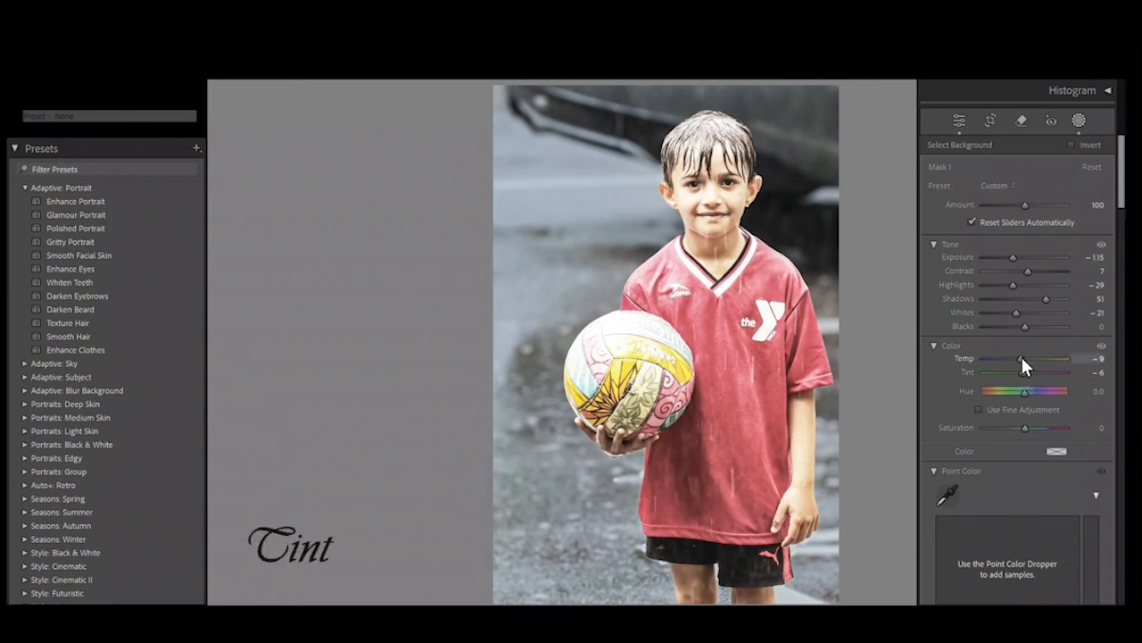
drag(1024, 428, 272, 290)
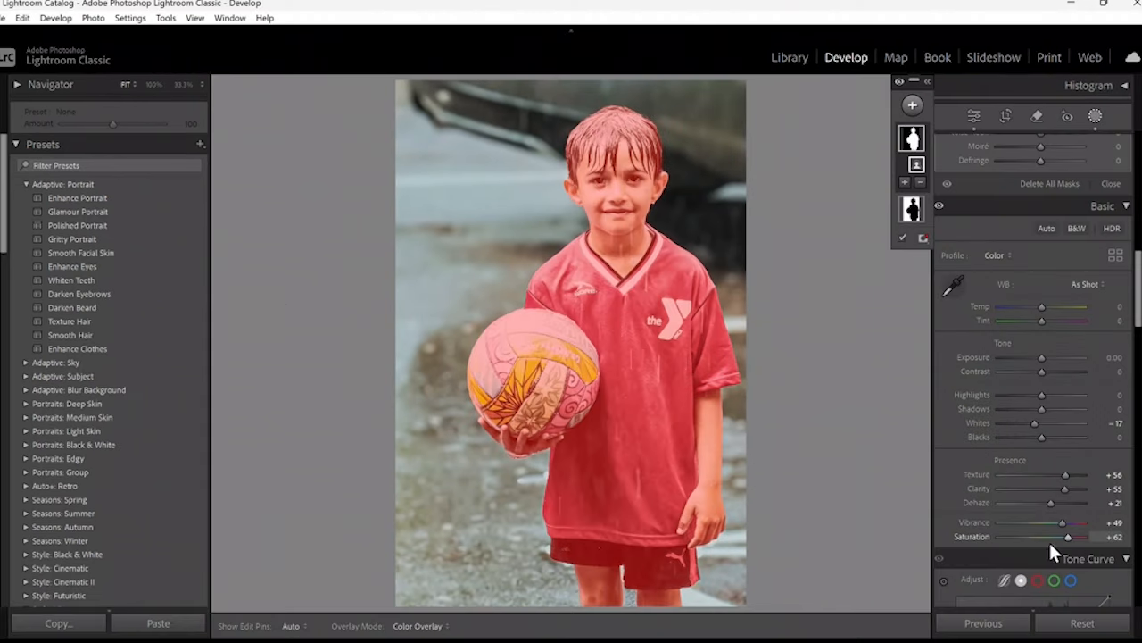
Set the photo's overall Saturation to +62 and add another Select Subject mask
drag(1049, 540, 1067, 536)
click(911, 208)
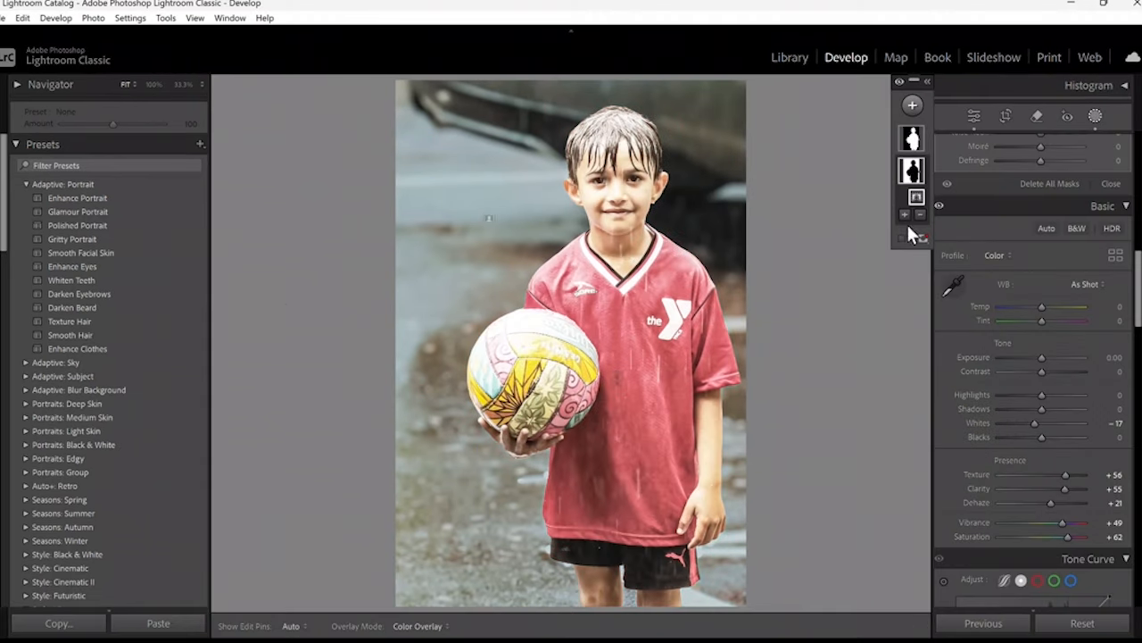
double_click(920, 141)
click(684, 380)
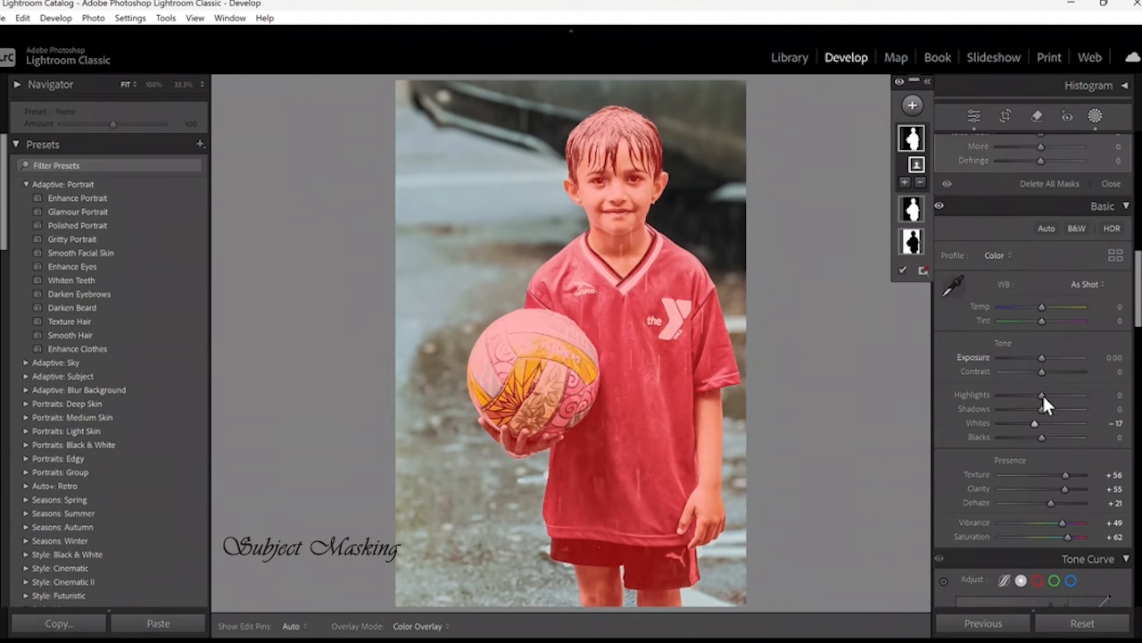
Set the photo's overall Contrast to +13 and Saturation to +67 in the Basic adjustments
drag(1056, 371, 1048, 371)
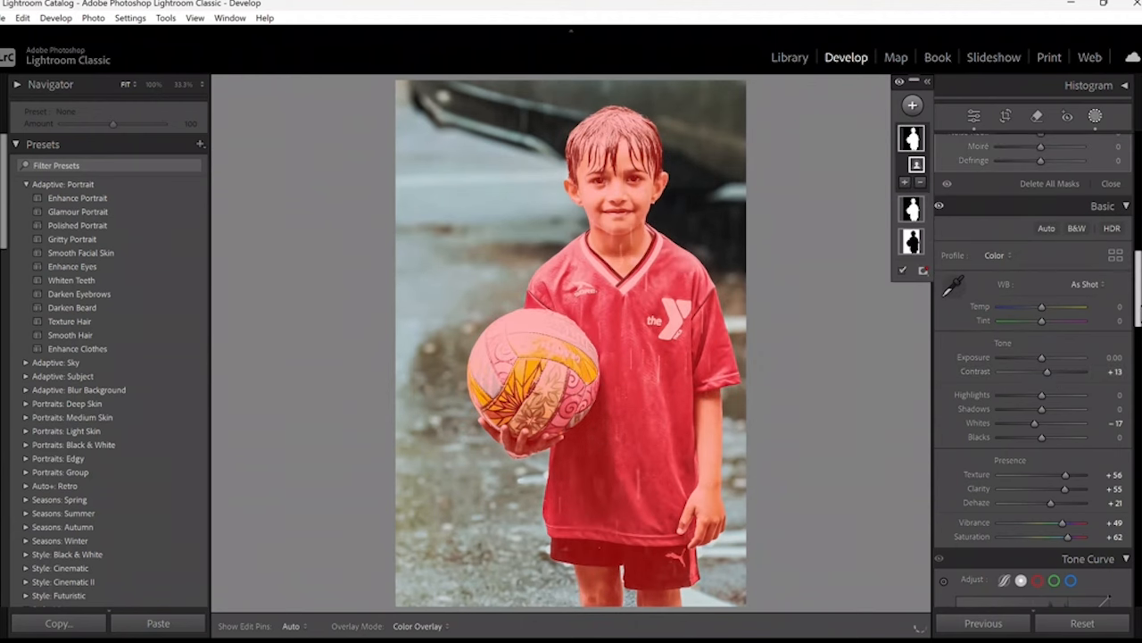
mouse_move(1138, 288)
mouse_down()
mouse_move(1139, 170)
mouse_move(1135, 307)
mouse_up()
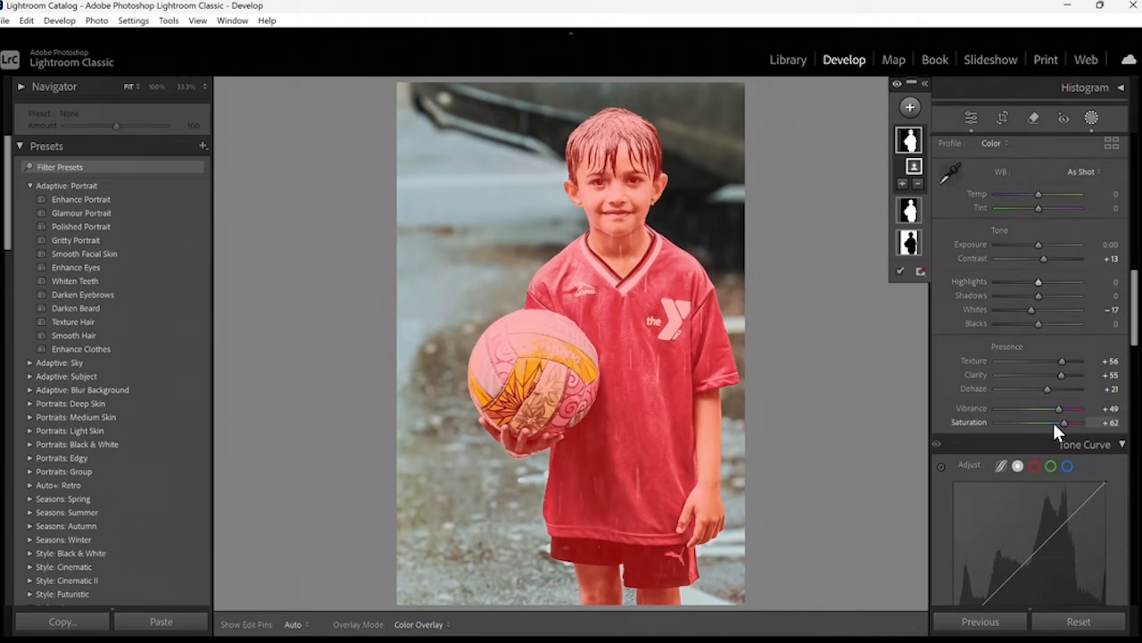
drag(1053, 422, 1063, 424)
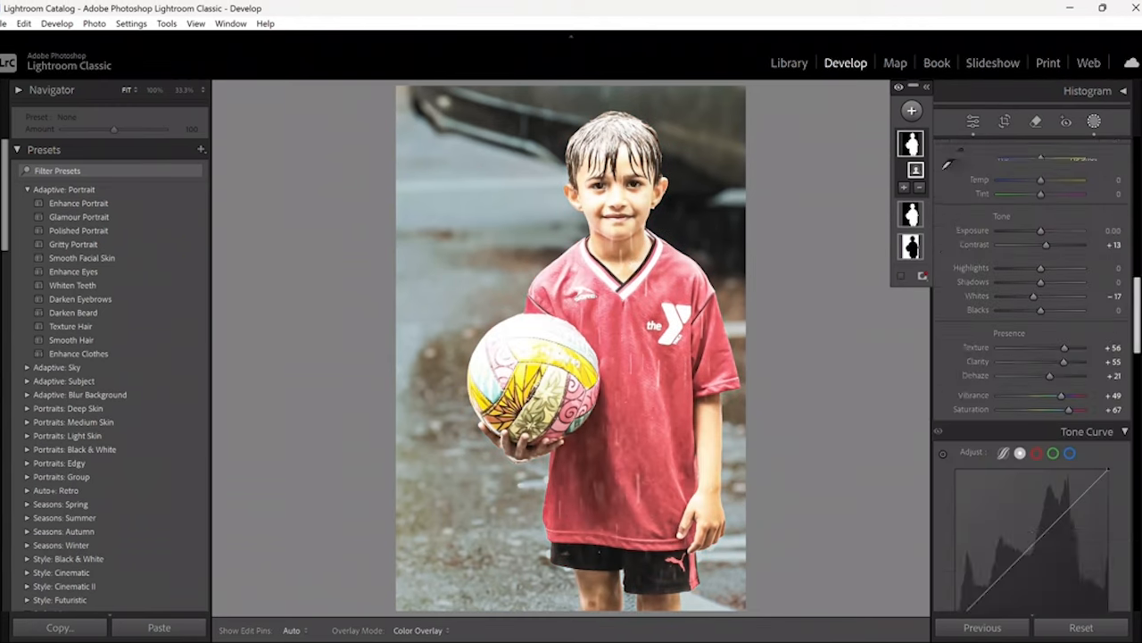
Lower the Whites of the newest Select Subject mask
scroll(1069, 477, up, 2)
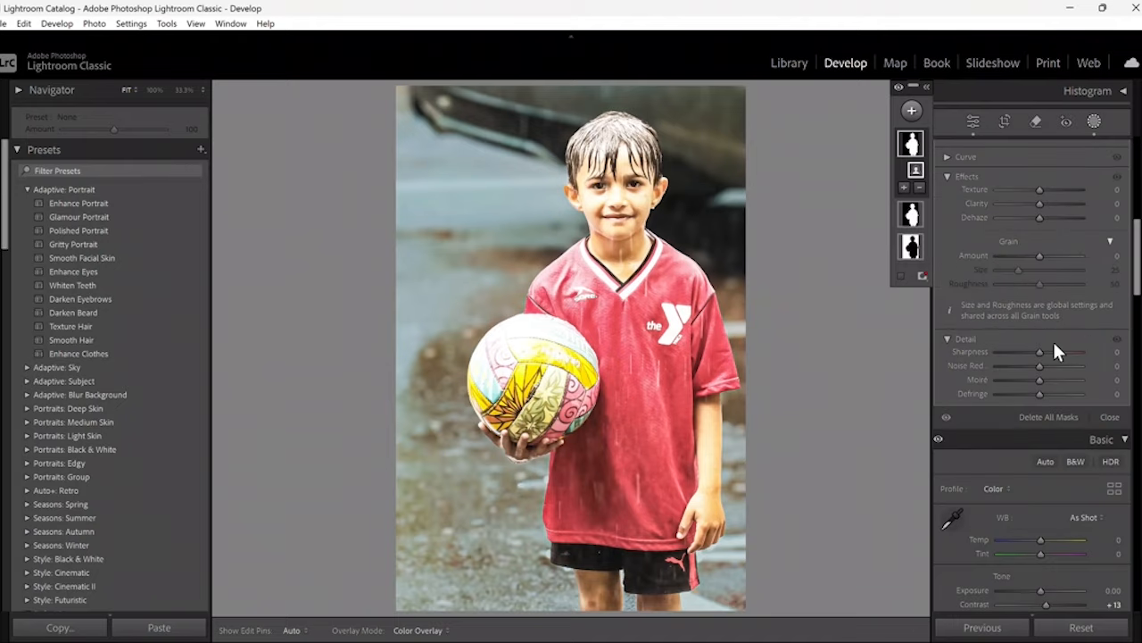
drag(1138, 266, 1138, 182)
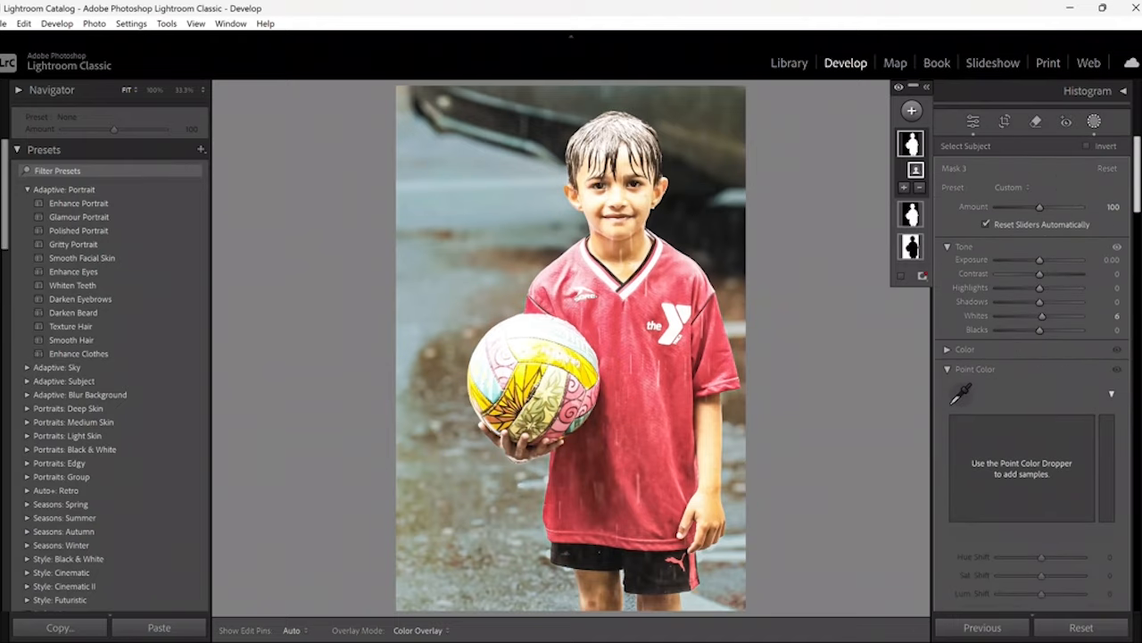
drag(1041, 316, 1032, 315)
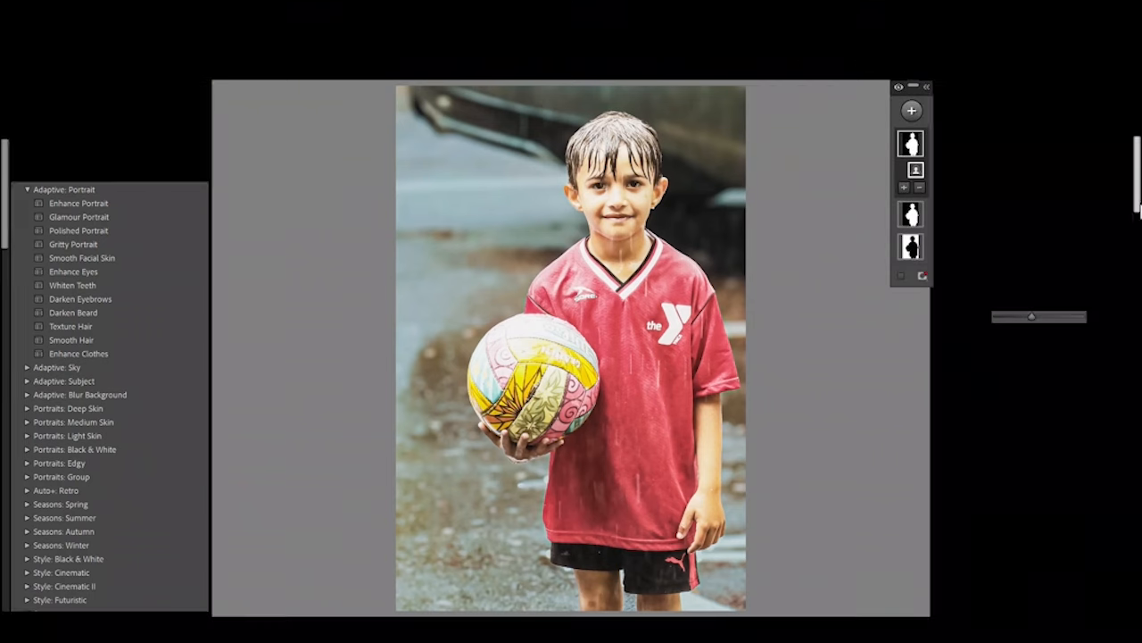
Lower the Color amount in the manual noise reduction and raise the Texture and Clarity of the newest Select Subject mask
drag(1139, 207, 1138, 447)
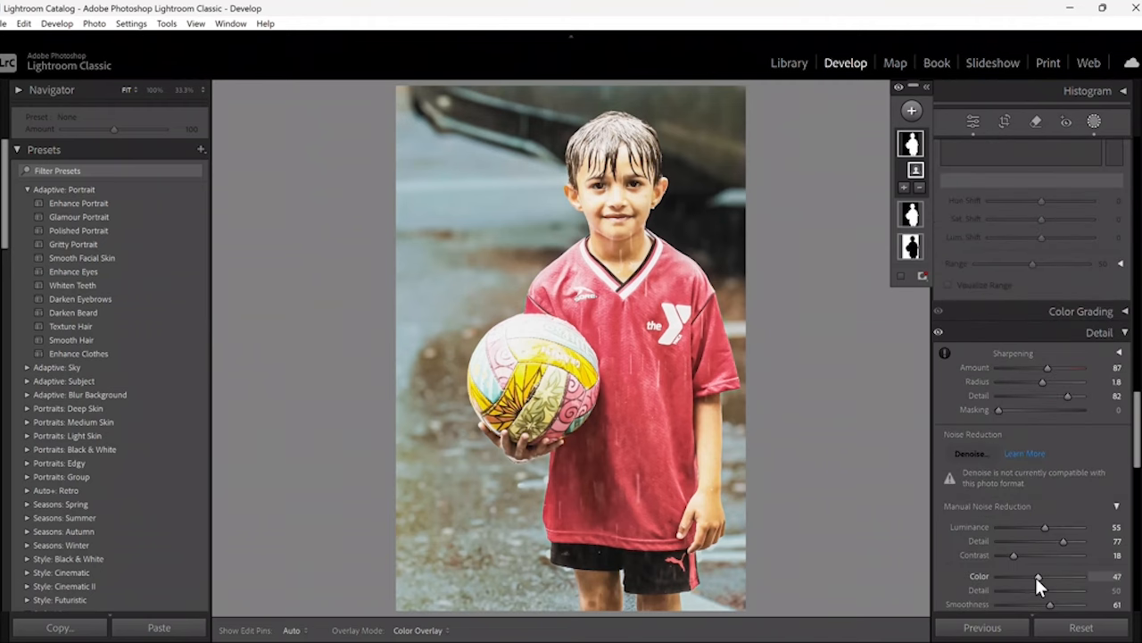
drag(1038, 577, 1004, 578)
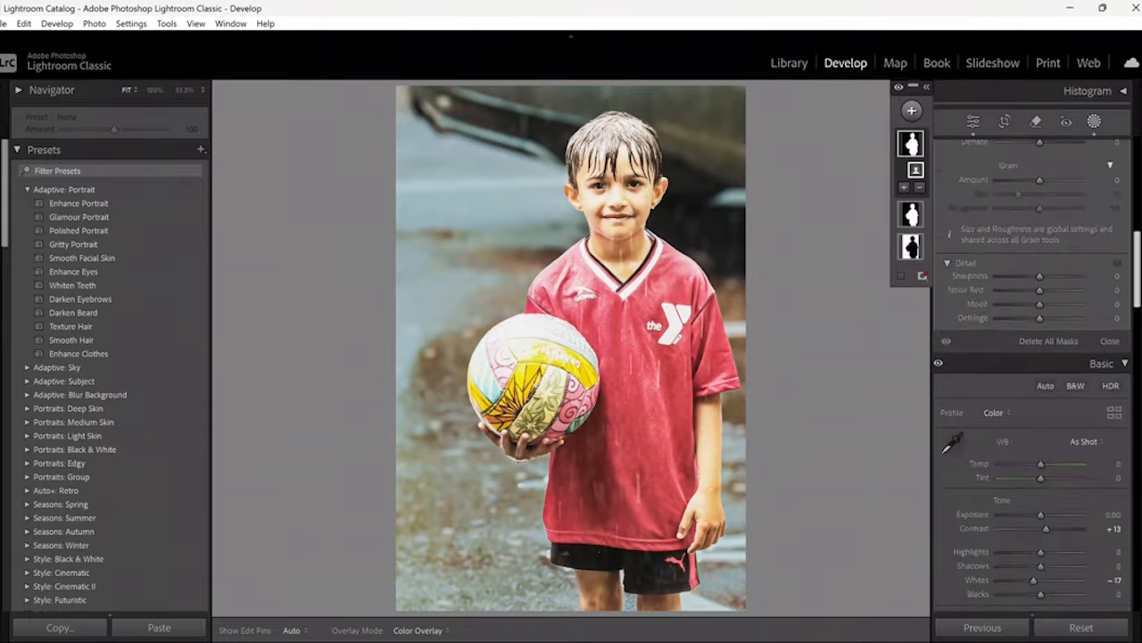
drag(1137, 176, 1137, 252)
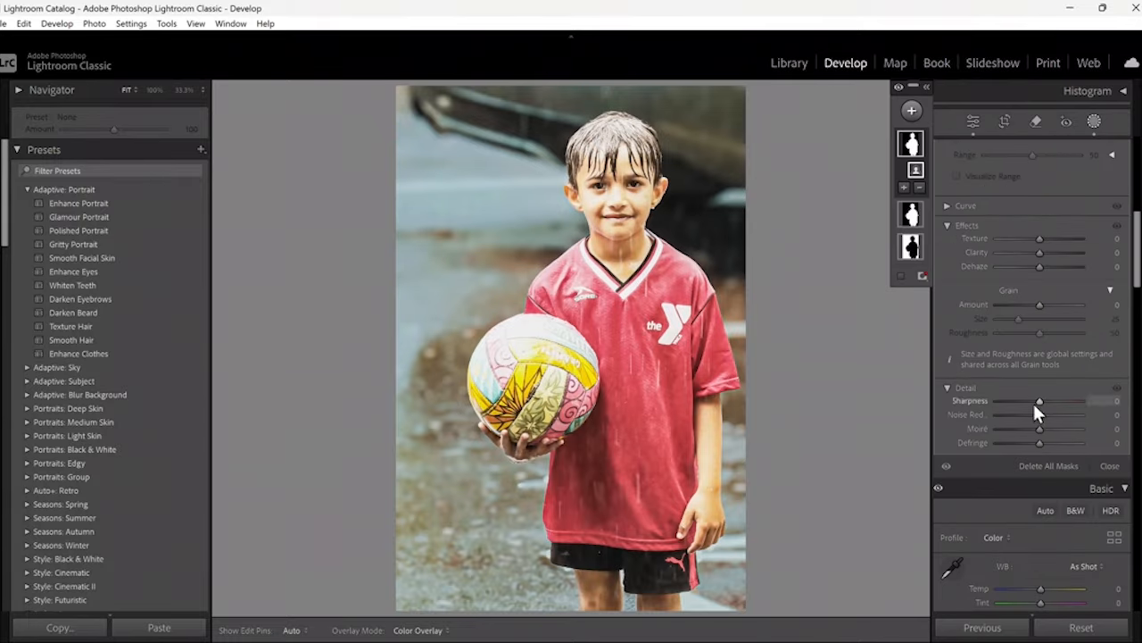
mouse_move(1038, 239)
mouse_down()
mouse_move(1052, 238)
mouse_move(1026, 256)
mouse_move(1047, 250)
mouse_up()
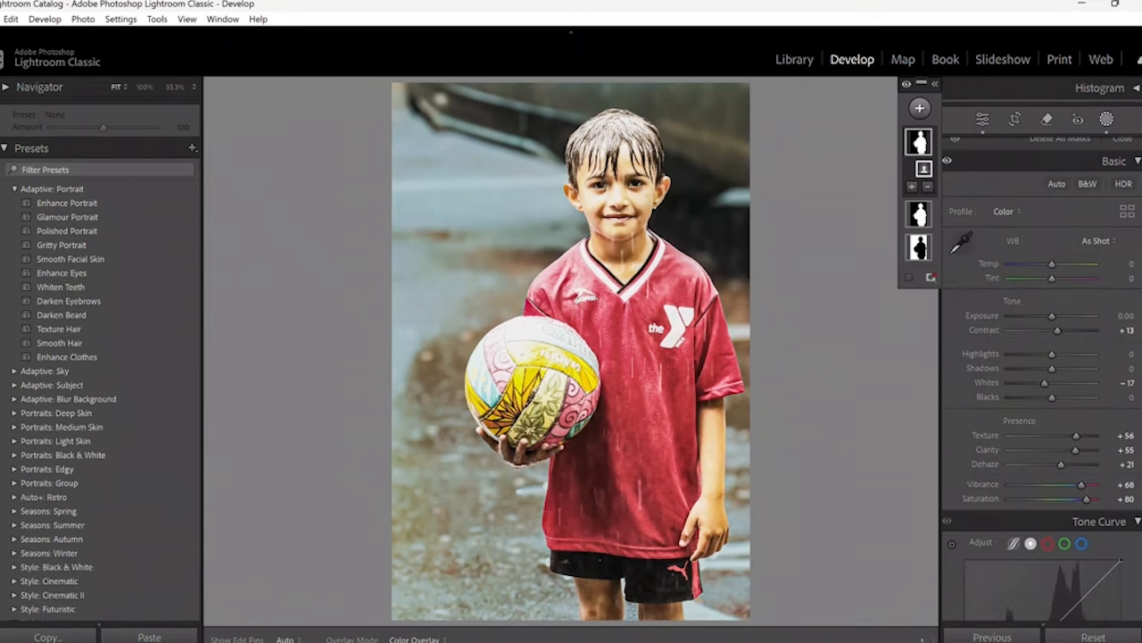
Set the photo's overall Exposure to -0.21, Contrast to +31, Highlights to -50, Shadows to +22, Whites to -3 and Blacks to +14
scroll(1042, 378, down, 1)
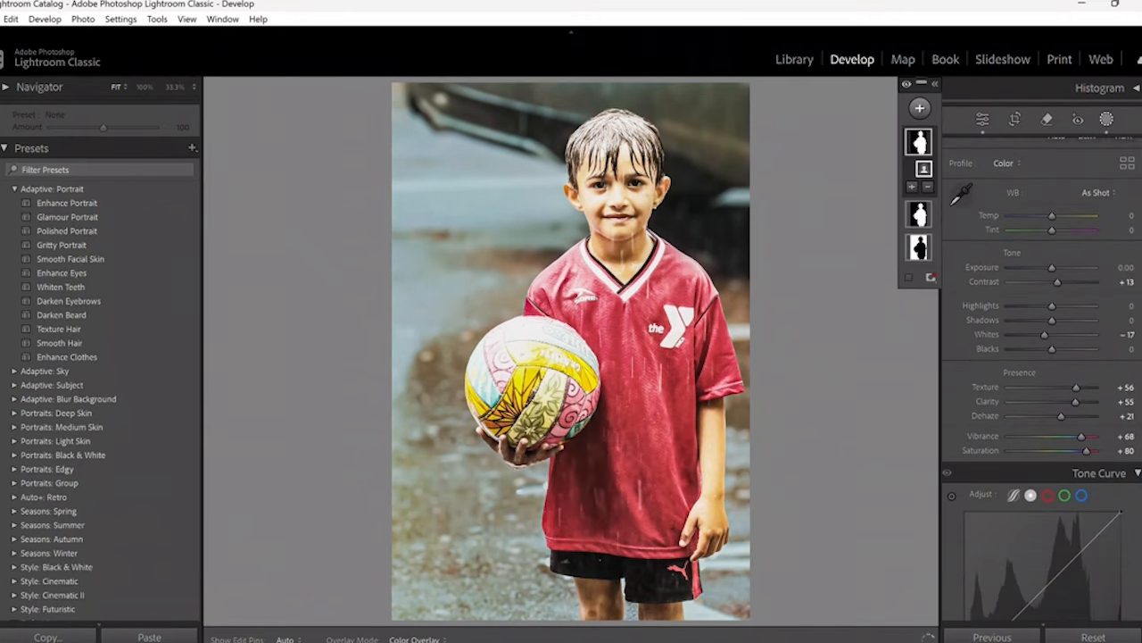
drag(1051, 263, 1049, 263)
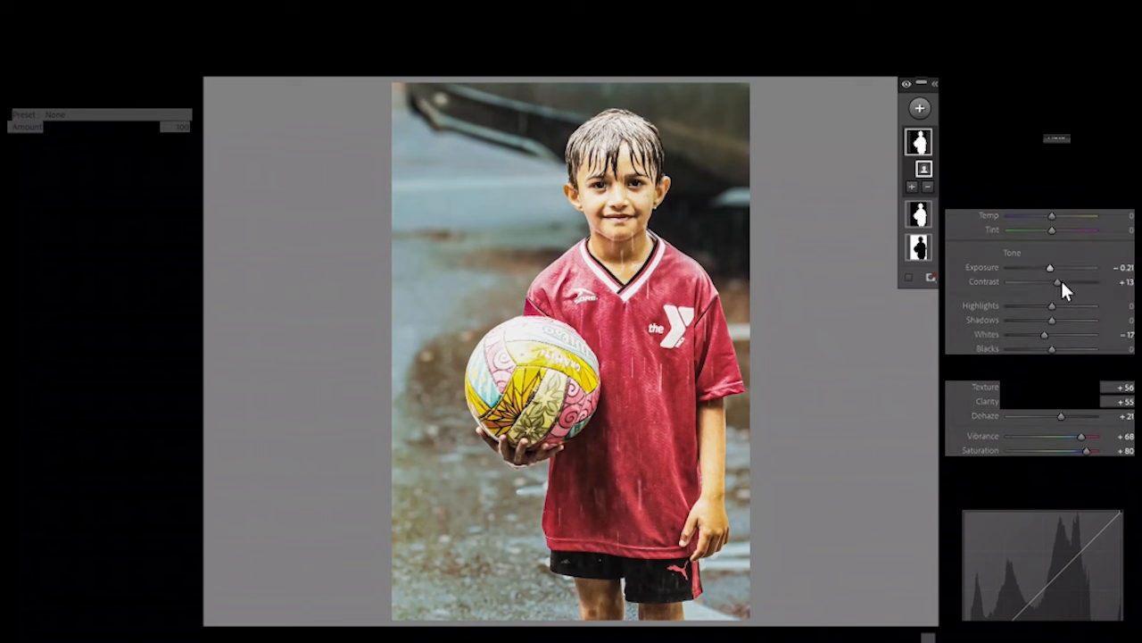
drag(1064, 282, 1059, 352)
click(1029, 320)
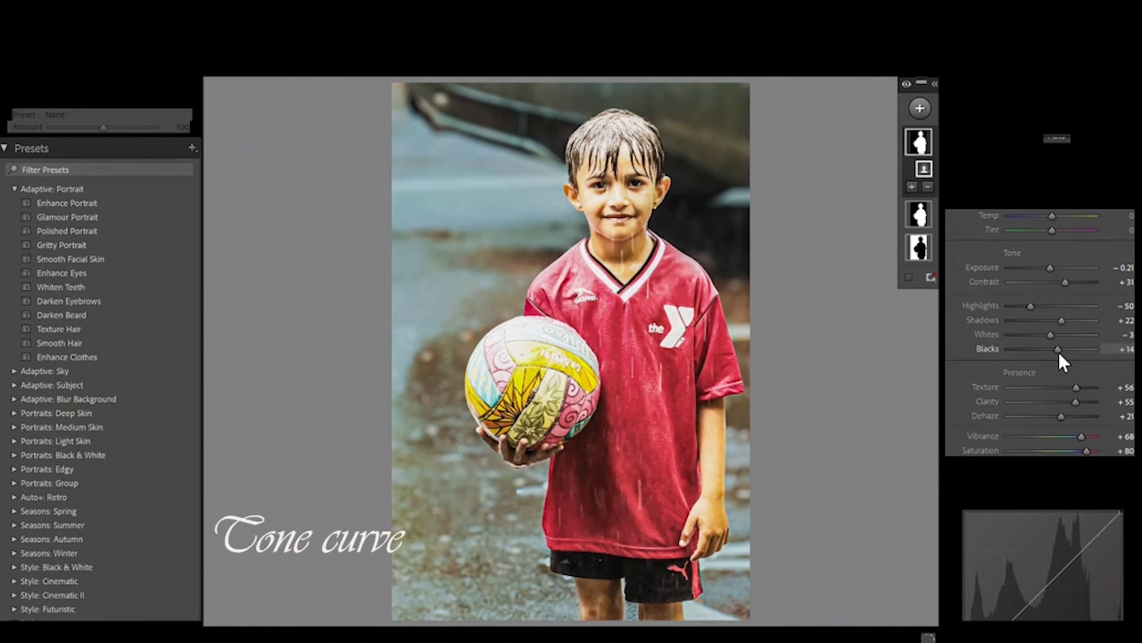
Pull the red channel's tone curve slightly down near its middle, to input 144 and output 136
drag(1140, 427, 1141, 489)
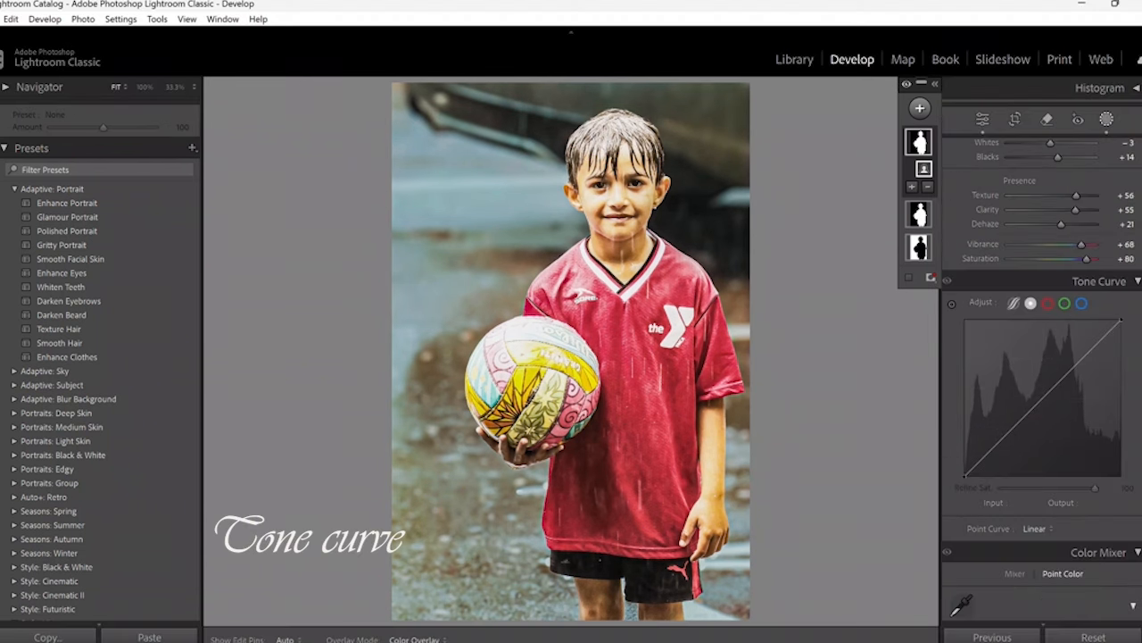
click(1048, 303)
mouse_move(1046, 378)
mouse_down()
mouse_move(1039, 386)
mouse_move(1053, 395)
mouse_up()
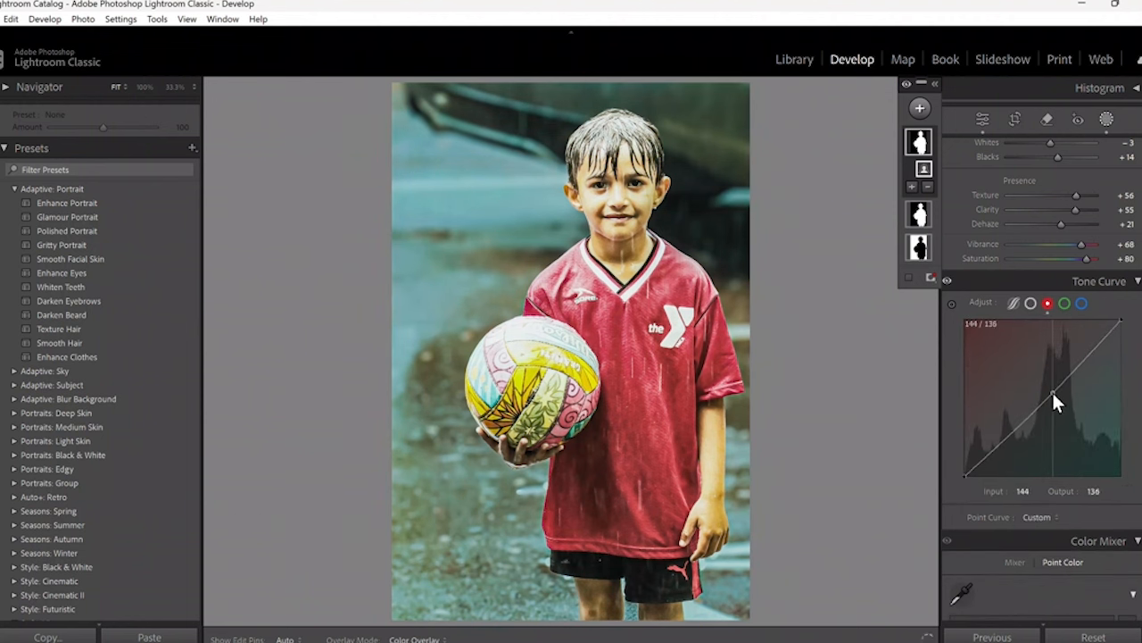